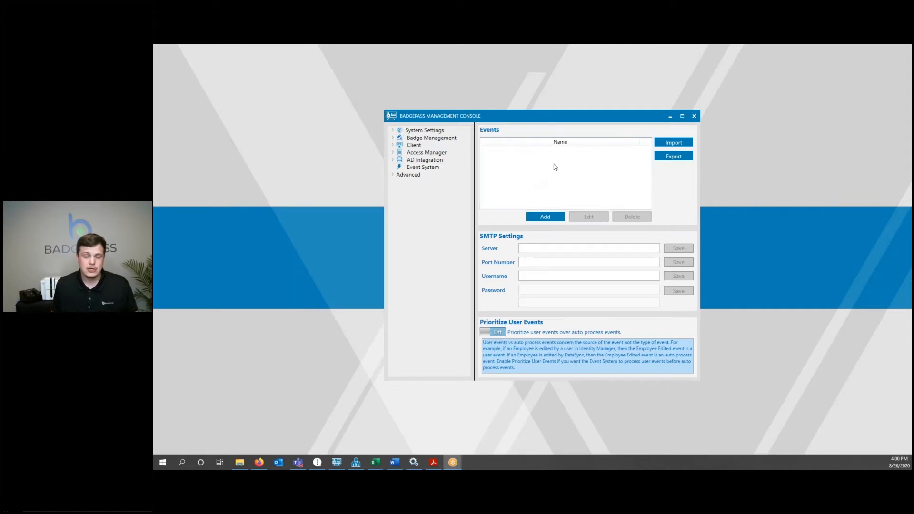
Add a new event named Rename to the event system
click(554, 218)
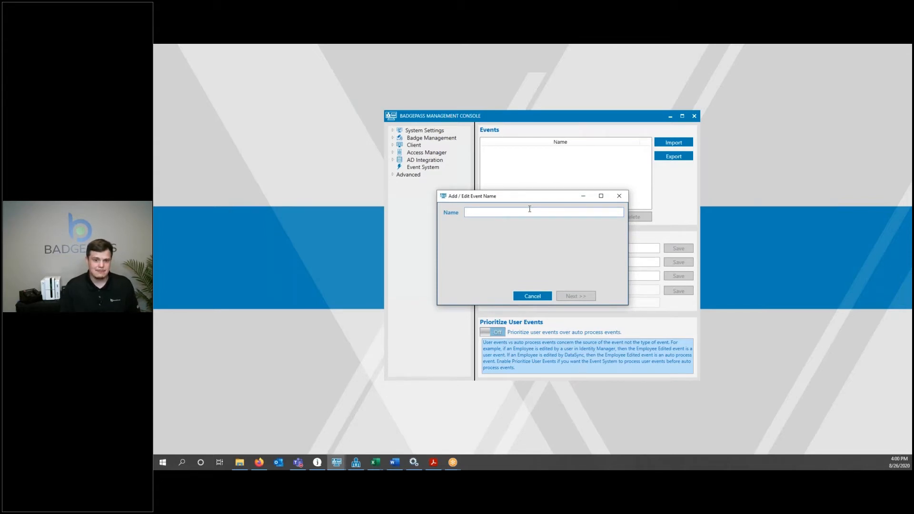
text(Rename)
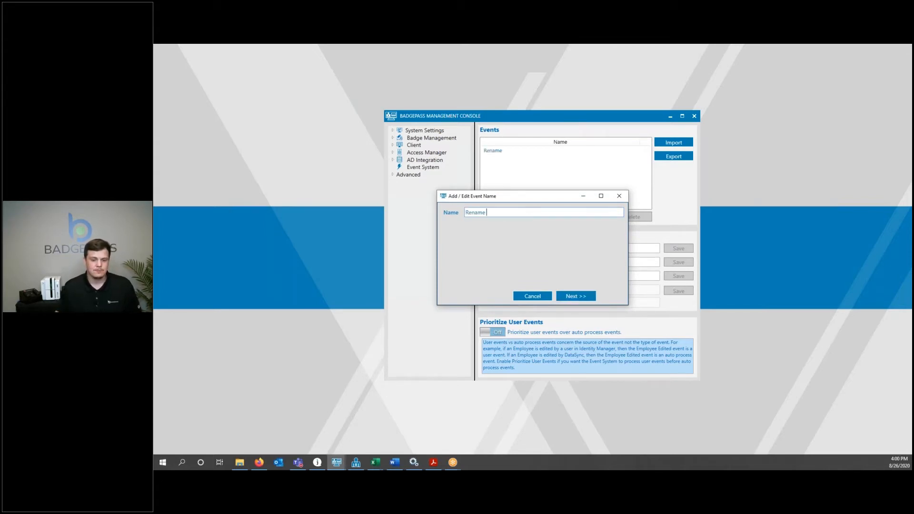
click(568, 297)
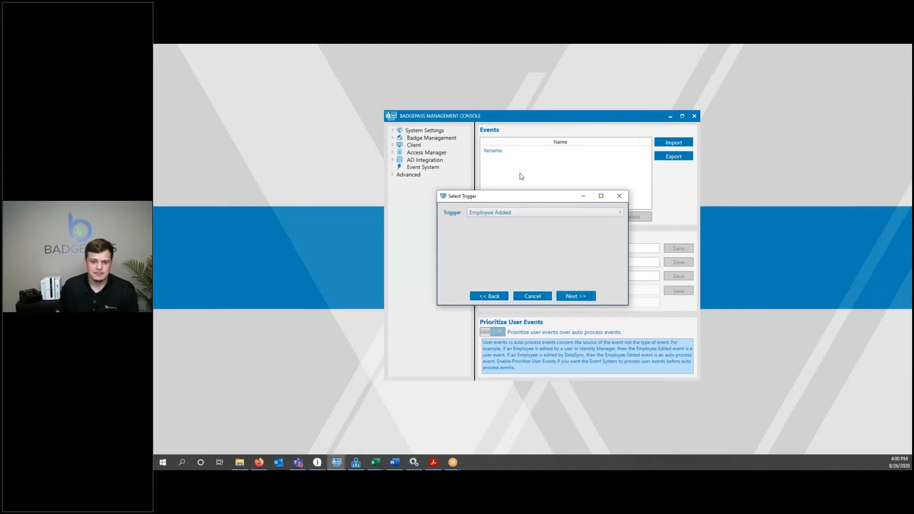
Set the event's trigger to Employee Edited and its filter to true
click(538, 214)
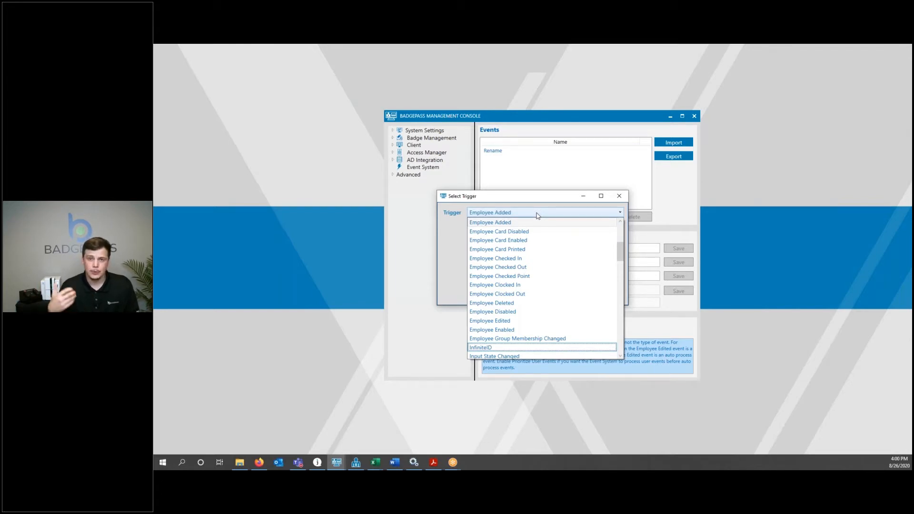
scroll(541, 257, up, 1)
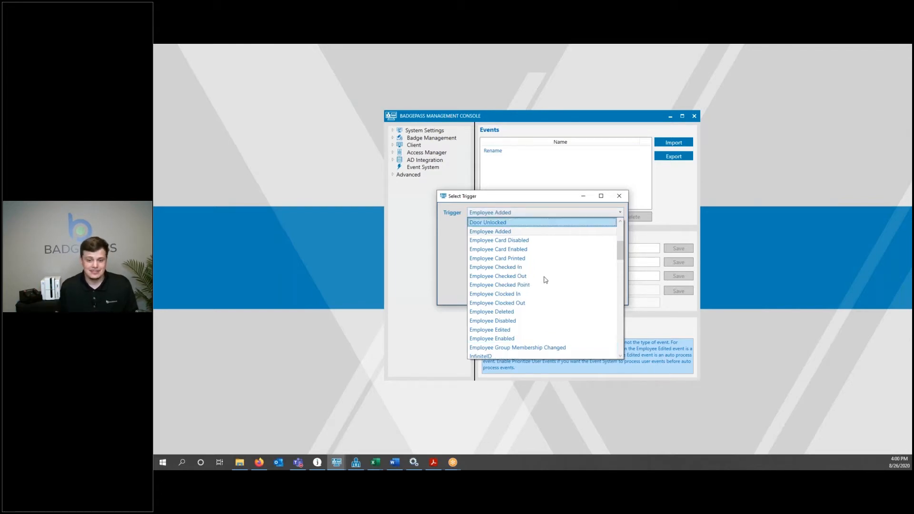
click(524, 333)
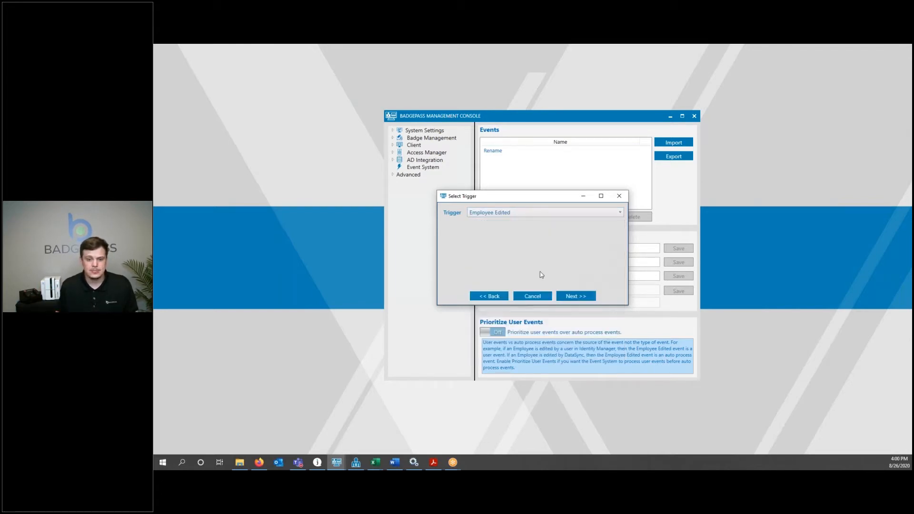
click(576, 296)
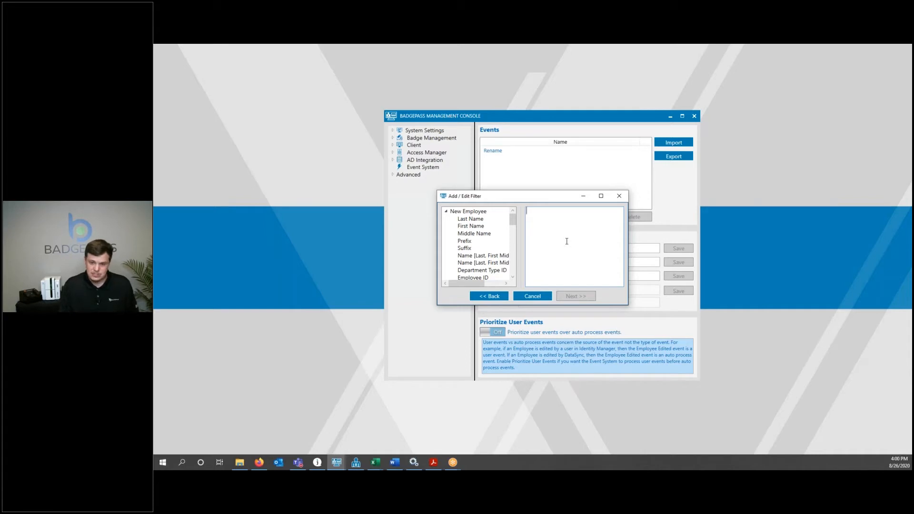
text(true)
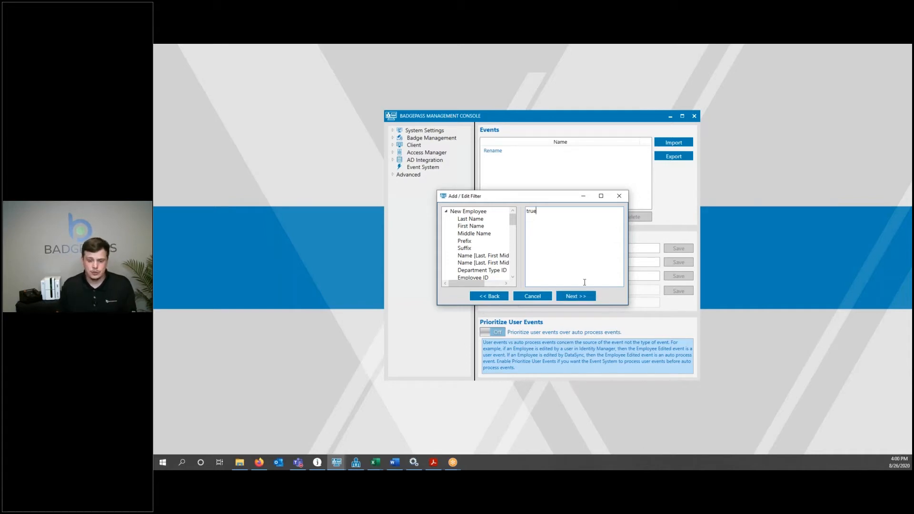
click(578, 296)
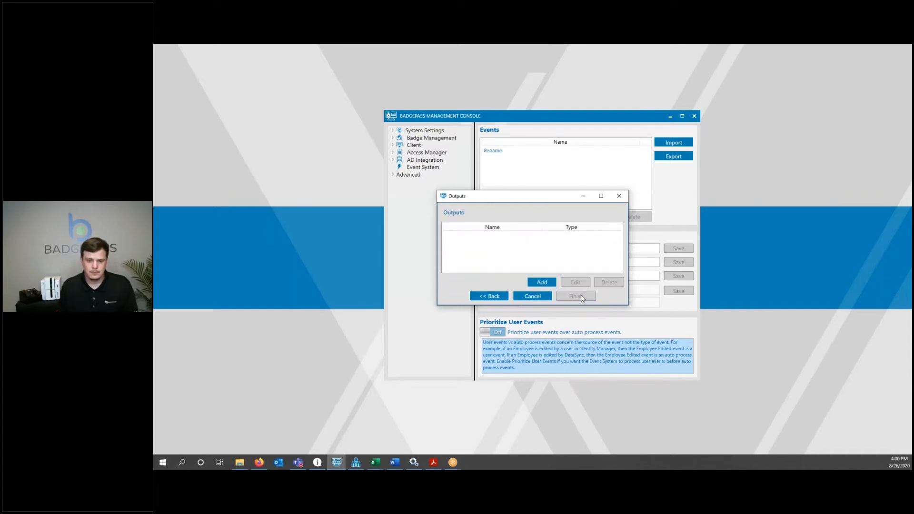
Add an output of type Image to File named Rename Image to the event
click(543, 282)
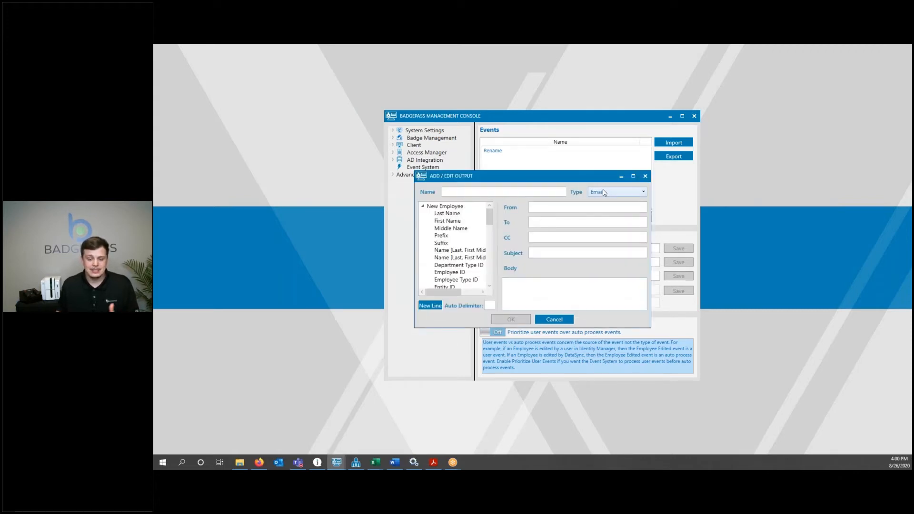
click(605, 193)
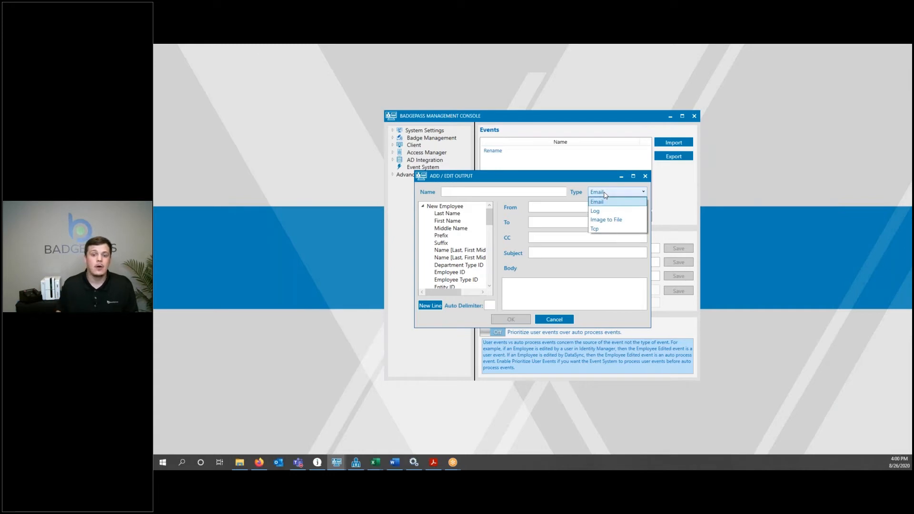
click(604, 220)
click(526, 188)
text(Rename Image)
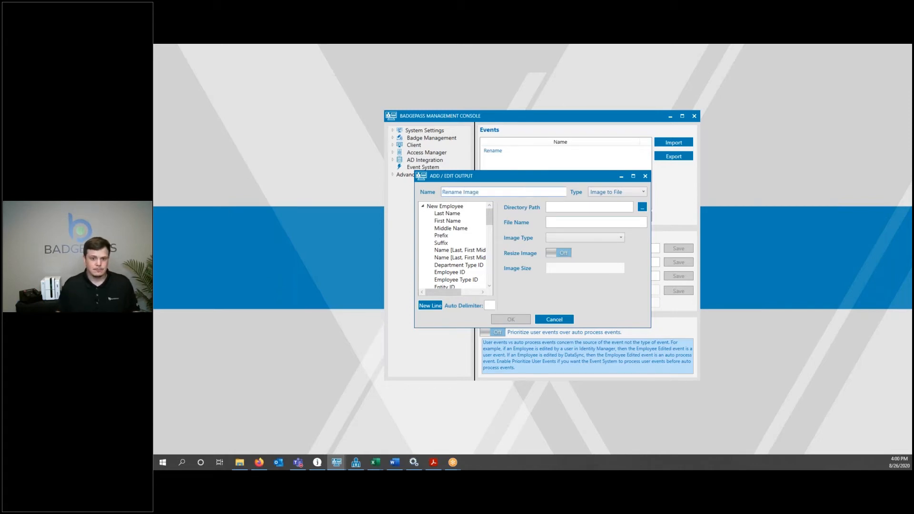
Set the output's directory path to the Rename Images folder inside Test Data on the desktop
click(642, 208)
scroll(530, 258, down, 3)
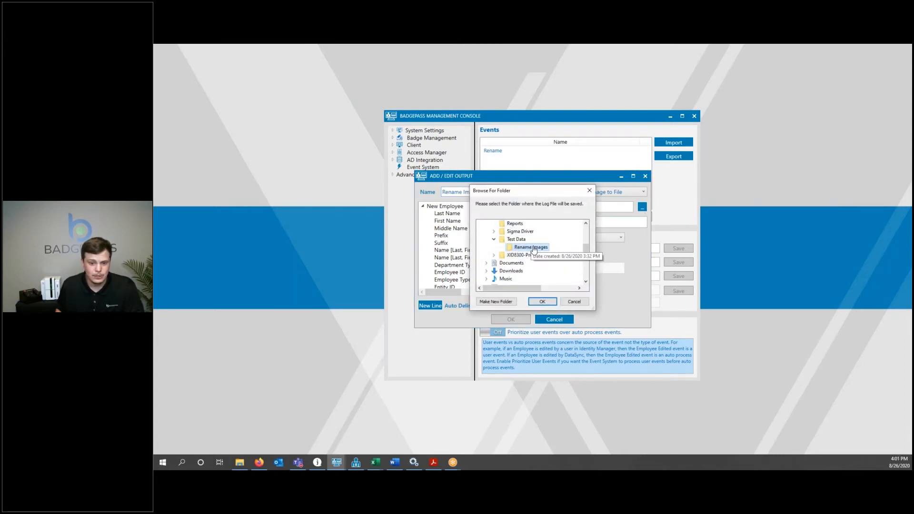
click(543, 301)
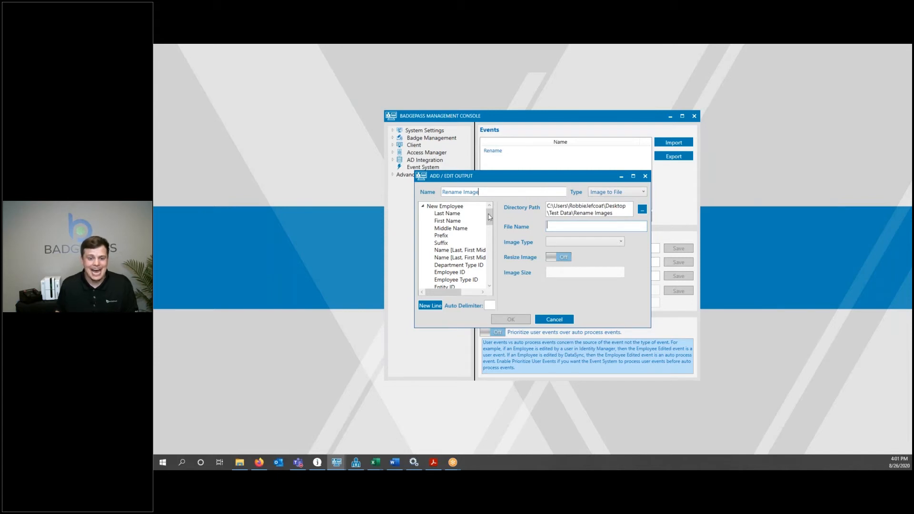
Build the output's file name from the new employee's ID Number field followed by .jpg
drag(489, 217, 489, 233)
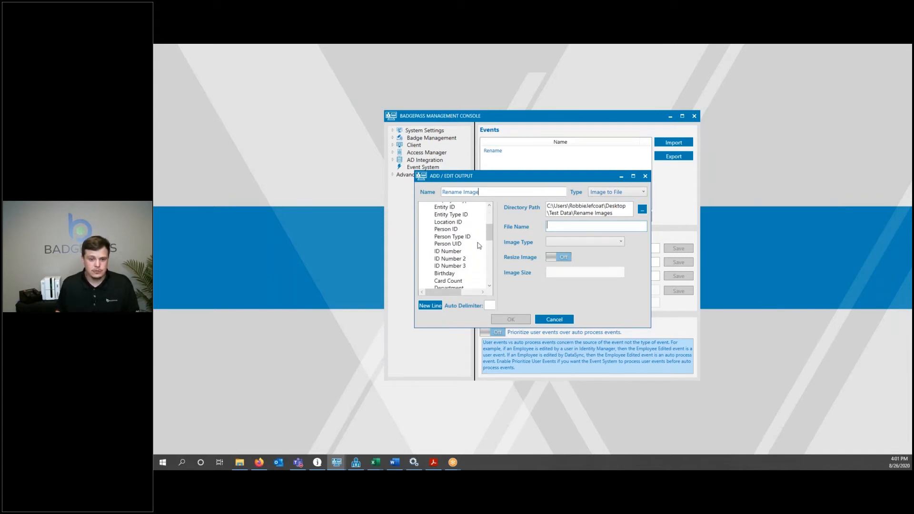
double_click(455, 251)
click(635, 230)
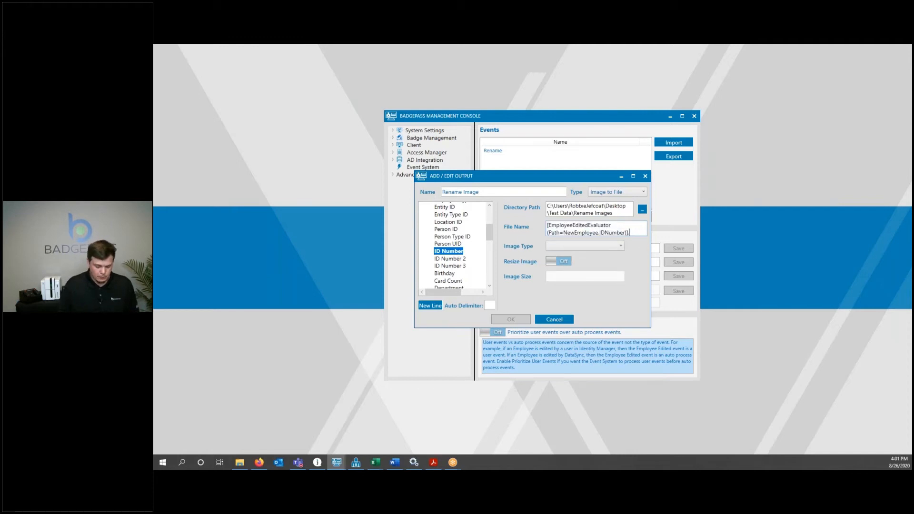
text(.jpg)
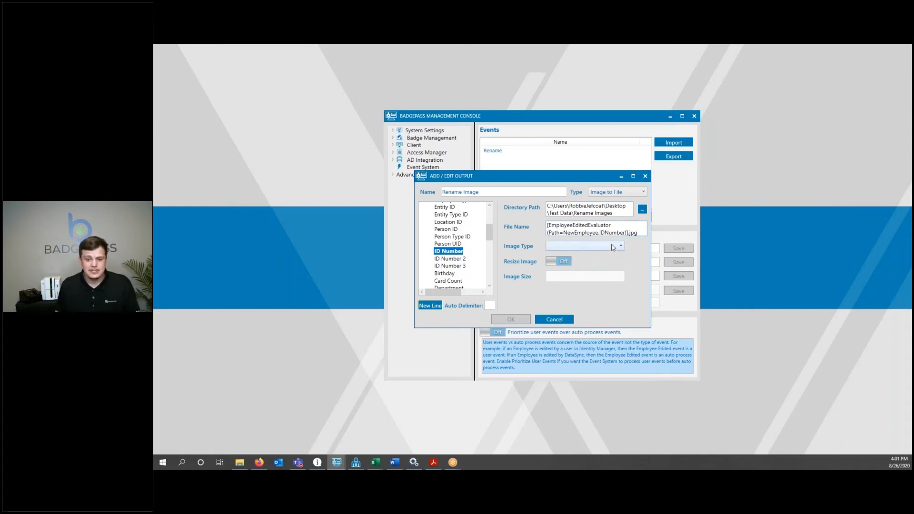
Set the output's image type to Photo, accept the output and finish the event
click(613, 247)
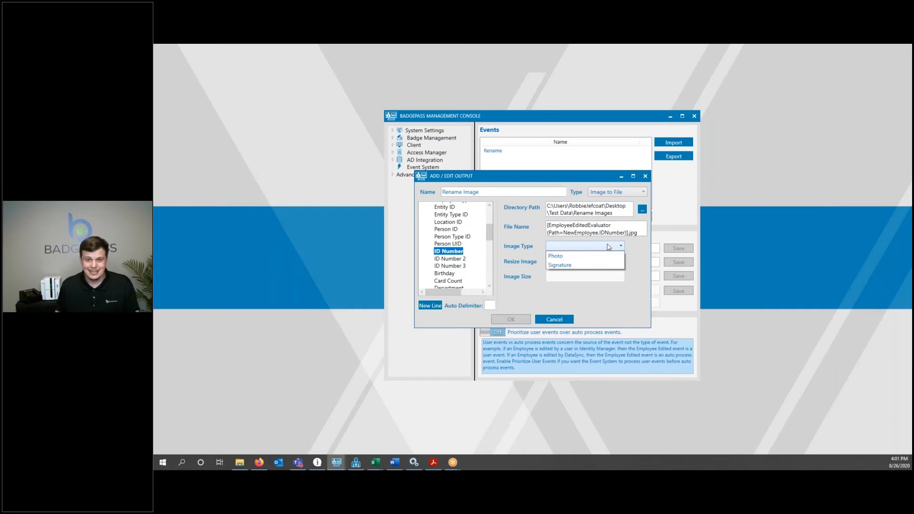
click(585, 257)
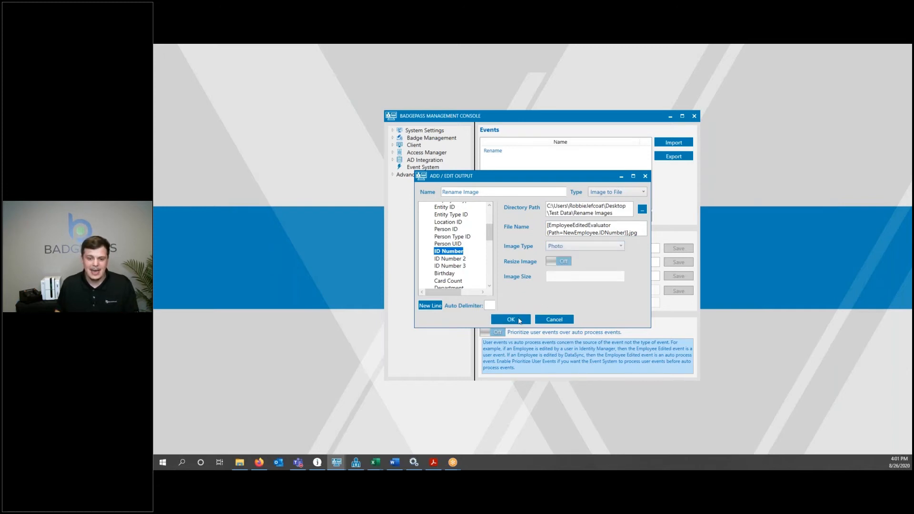
click(520, 319)
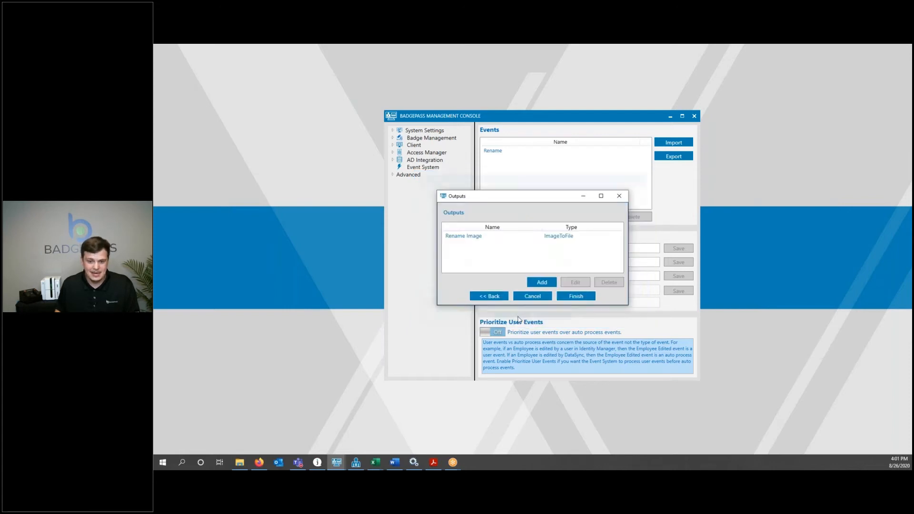
click(570, 300)
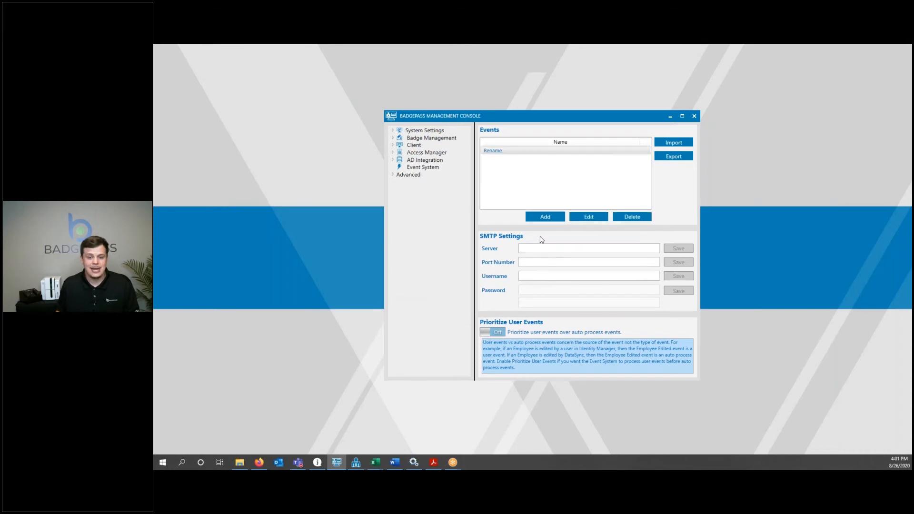
Switch to Windows Services, restart the BadgePass Event Server service and close the Services window
click(419, 464)
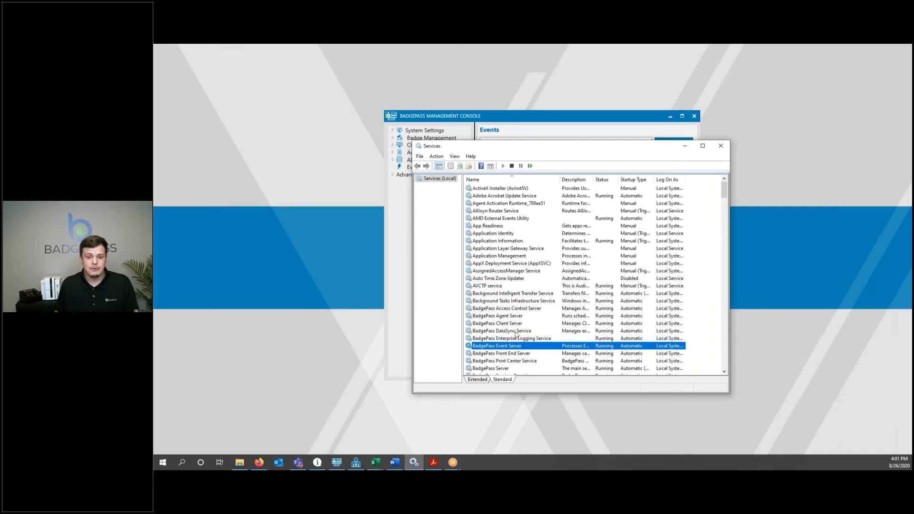
right_click(514, 347)
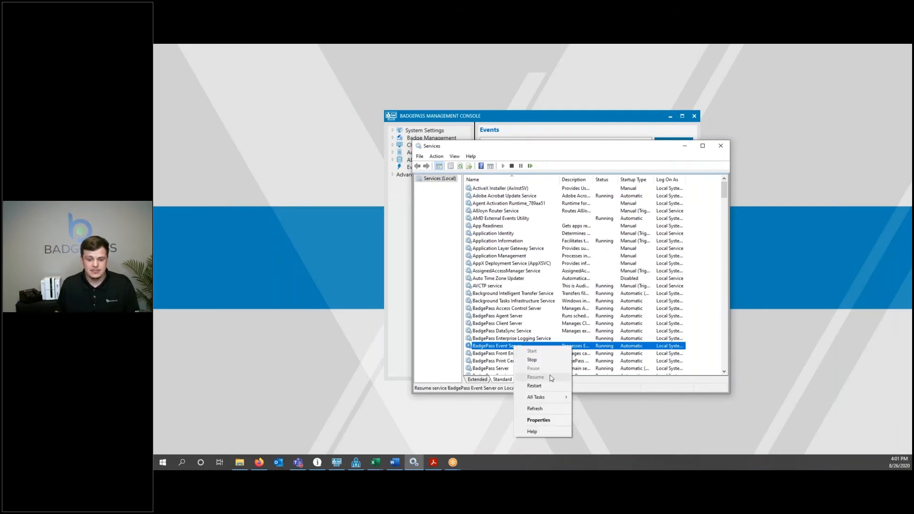
click(534, 386)
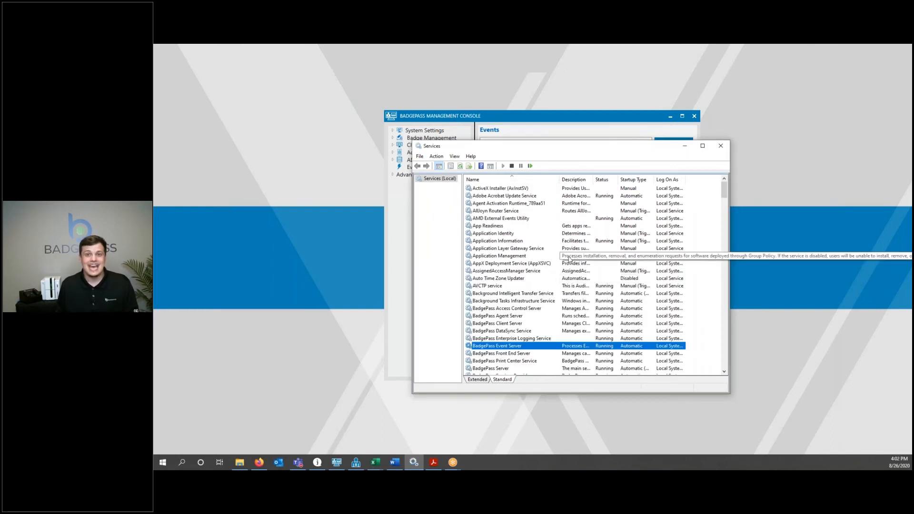
click(720, 148)
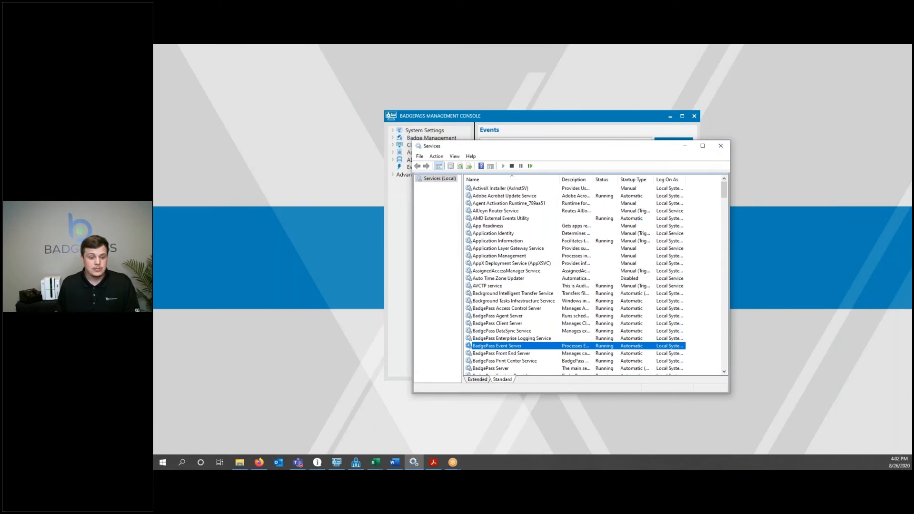
Switch to BadgePass Identity Manager and open the test employee's record by searching for the first name
click(356, 462)
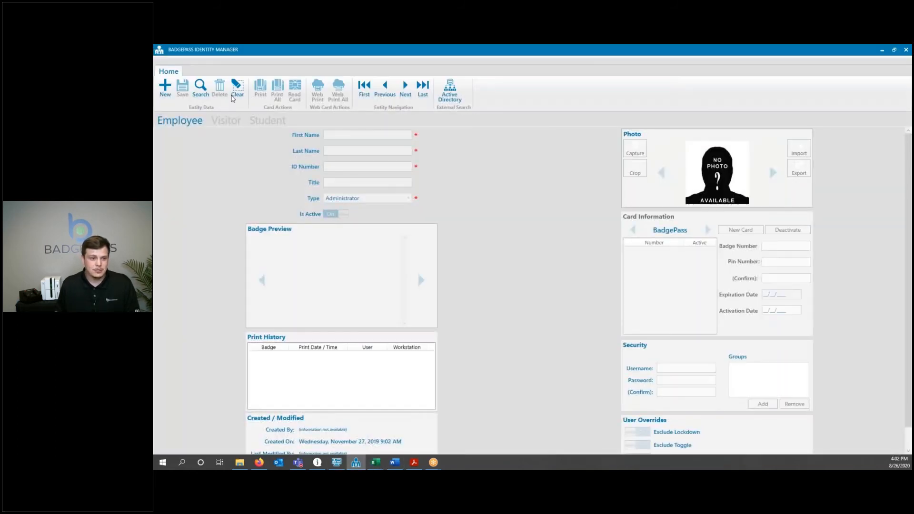
click(210, 93)
text(Nick)
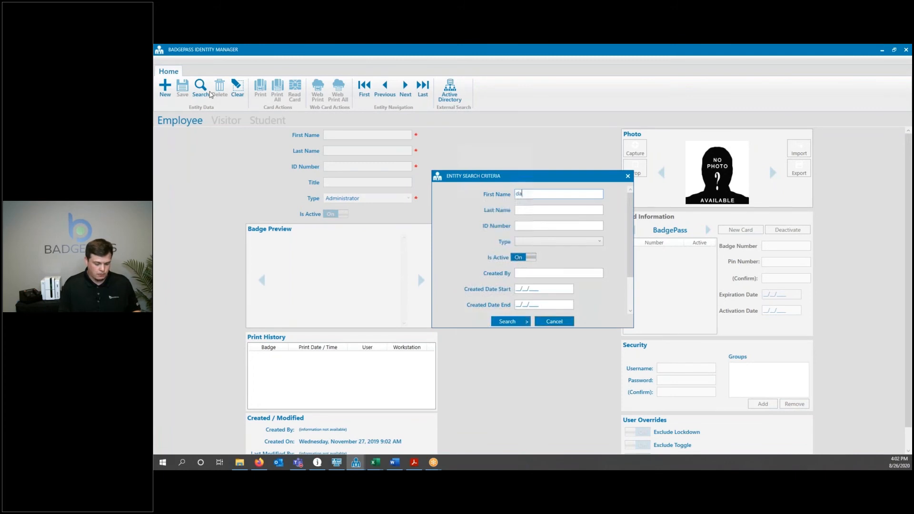
key(Return)
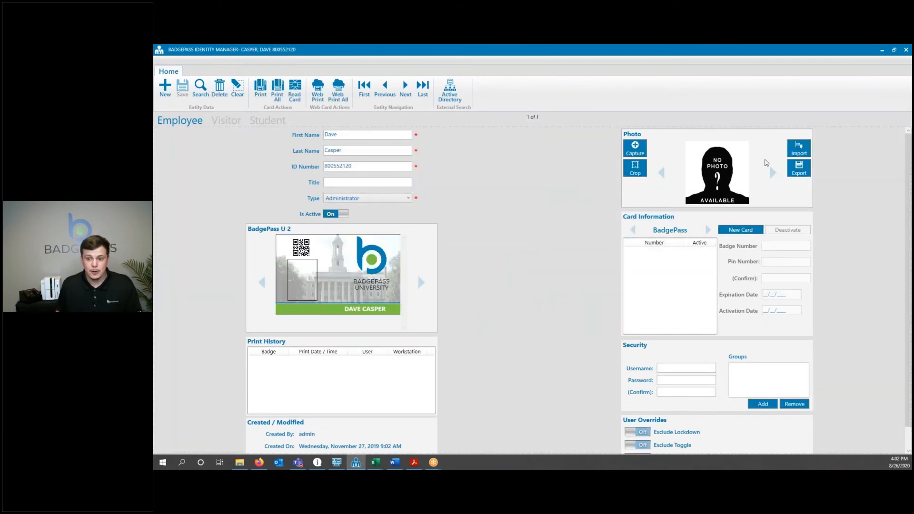
Import the cartoon man's portrait JPG from the Pictures folder as the employee's photo
click(798, 148)
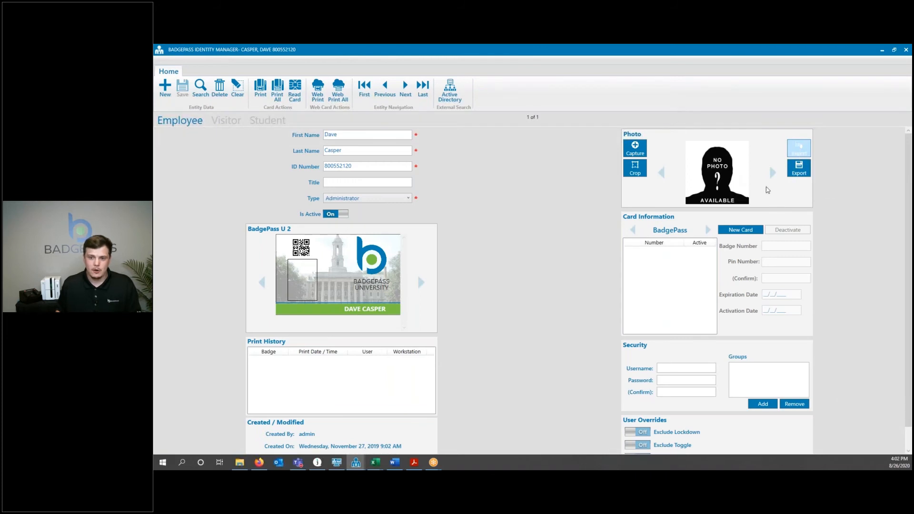
scroll(562, 246, down, 5)
scroll(563, 246, down, 5)
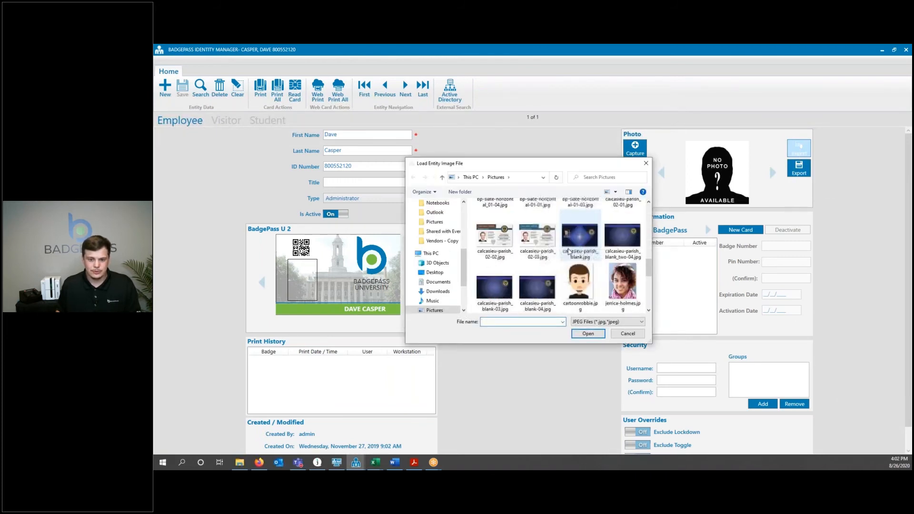
double_click(583, 282)
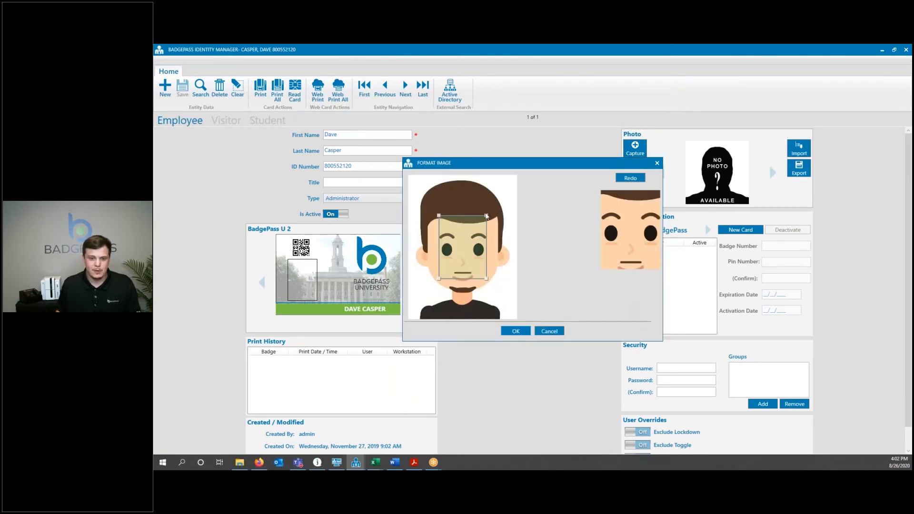
Enlarge the photo's crop area to cover nearly the whole portrait, accept it and save the employee record
drag(486, 215, 514, 178)
drag(445, 281, 409, 319)
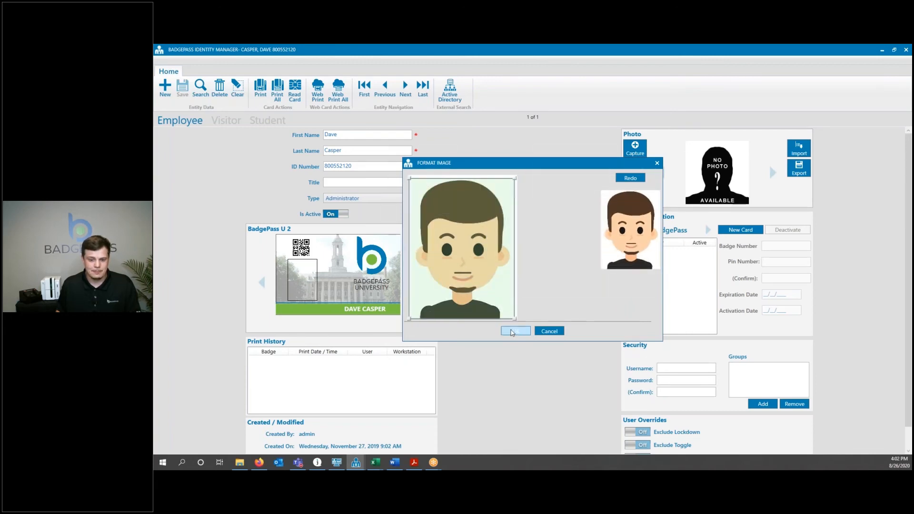
click(512, 332)
click(182, 88)
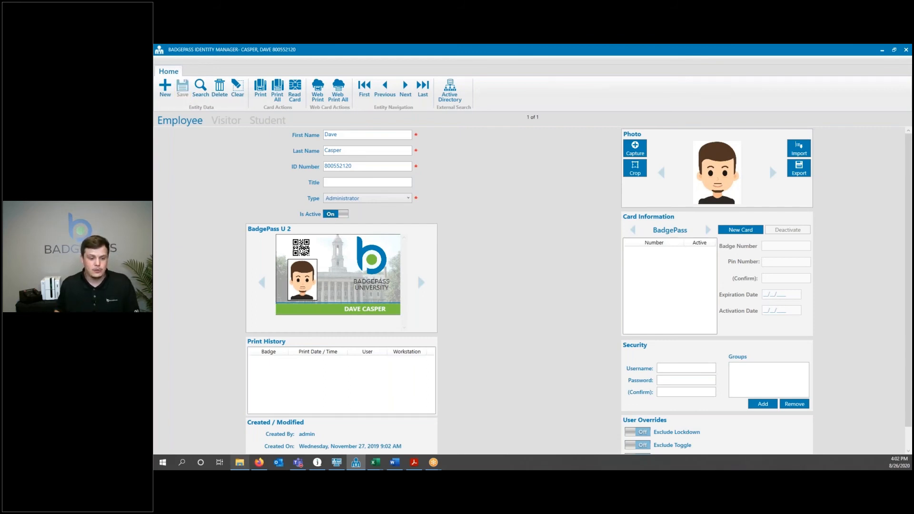
Switch to File Explorer and check the Rename Images folder for the exported employee photo
click(240, 462)
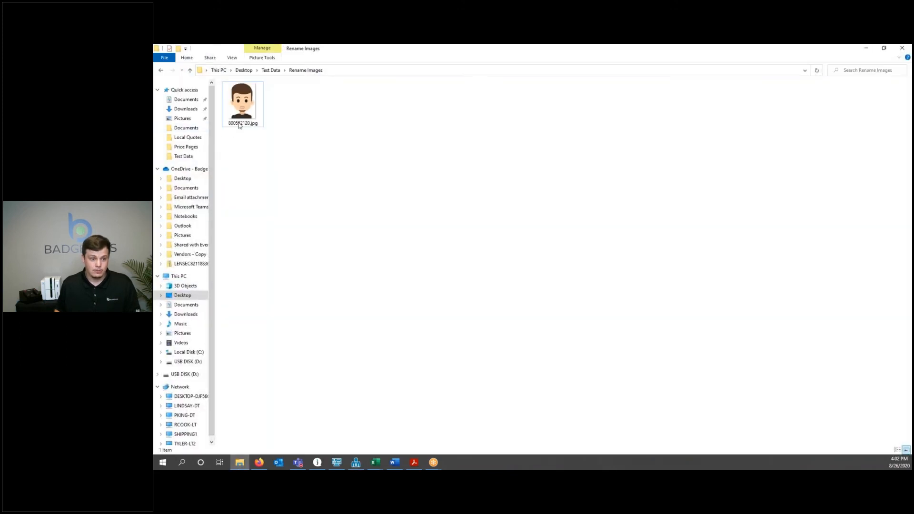